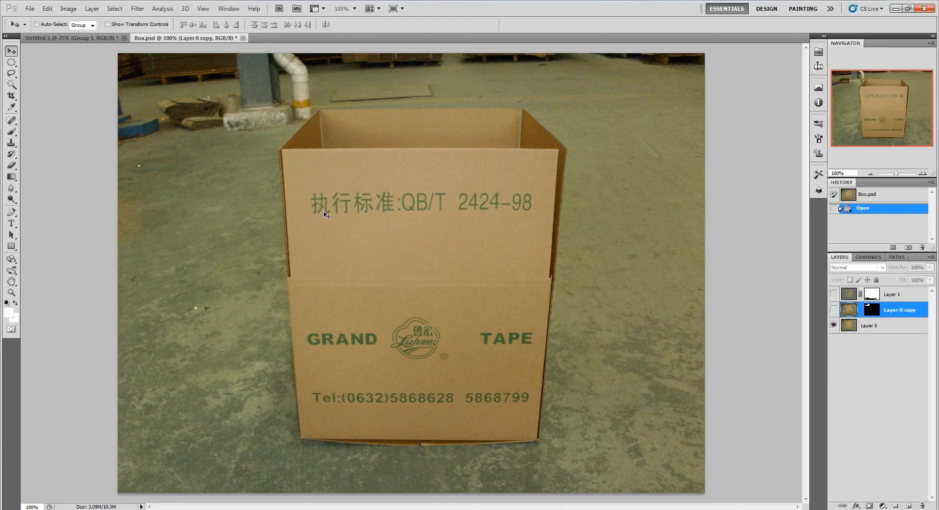
Examine what Layer 1, Layer 0 copy and Layer 0 of Box.psd contain by toggling their visibility, ending with all three shown.
left_click(834, 294)
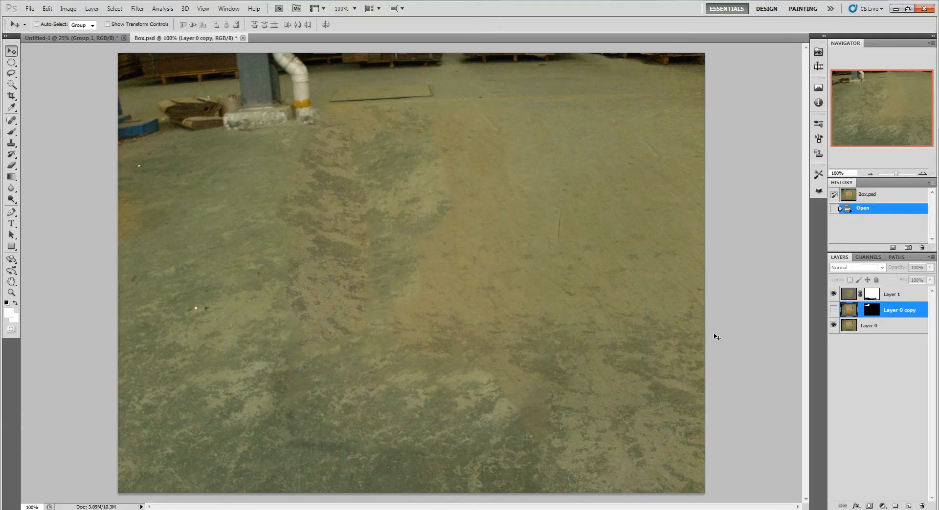
key("alt")
left_click(833, 294)
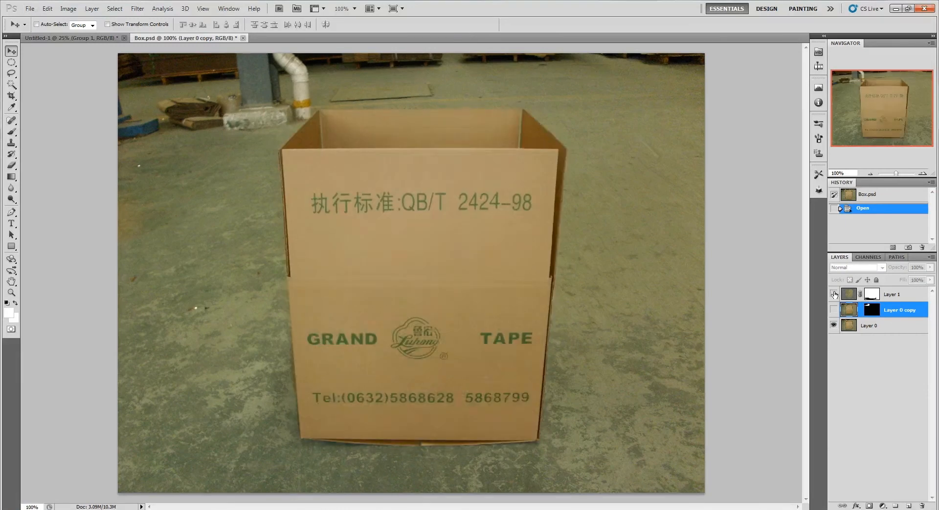
left_click(833, 325)
left_click(833, 309)
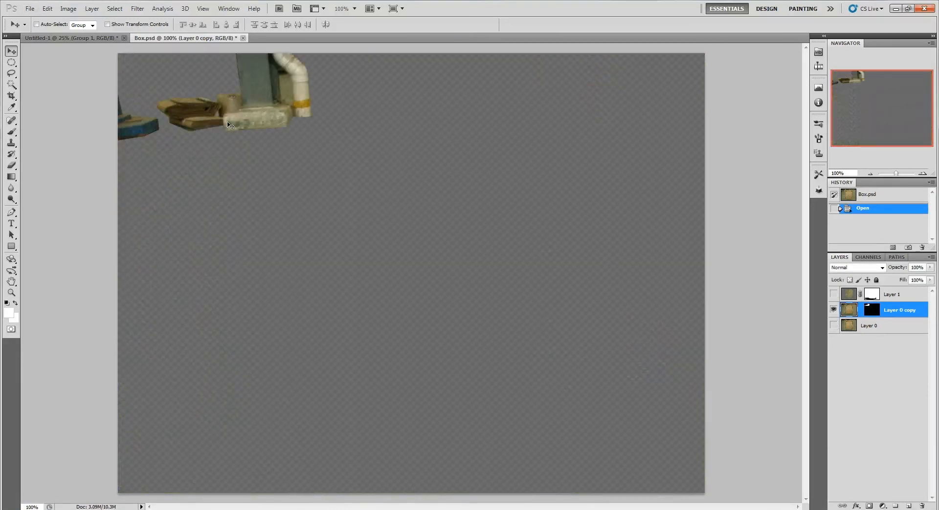
left_click_drag(833, 294, 833, 325)
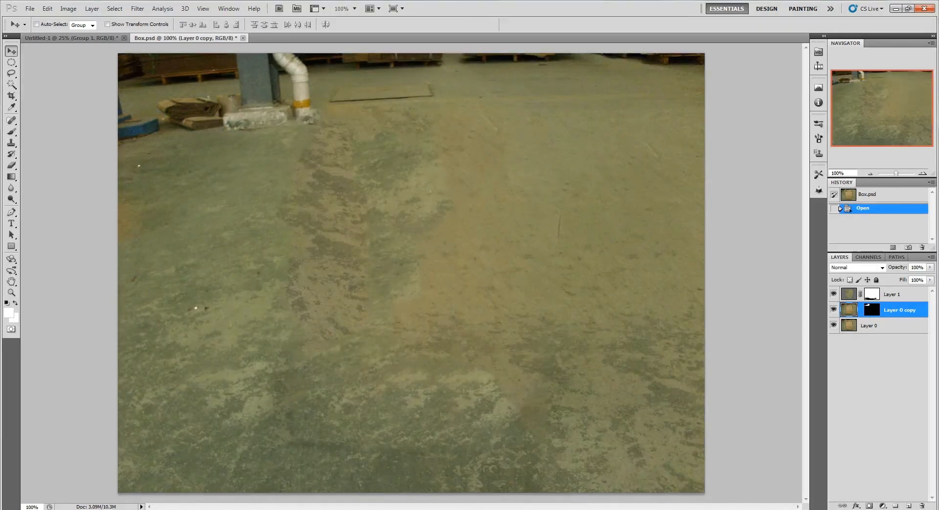
Switch to CINEMA 4D, add a Background object to the scene, and apply the Mat material to it.
key("alt+Tab")
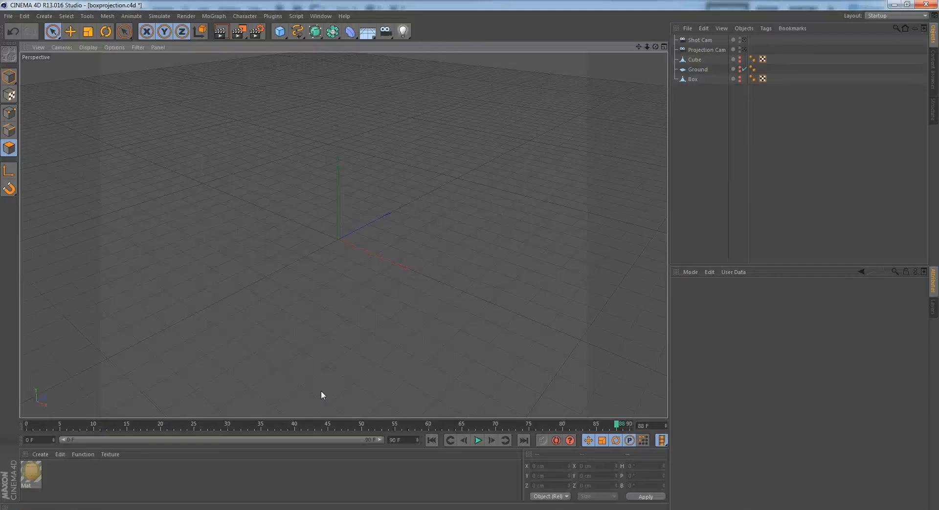
left_click(368, 31)
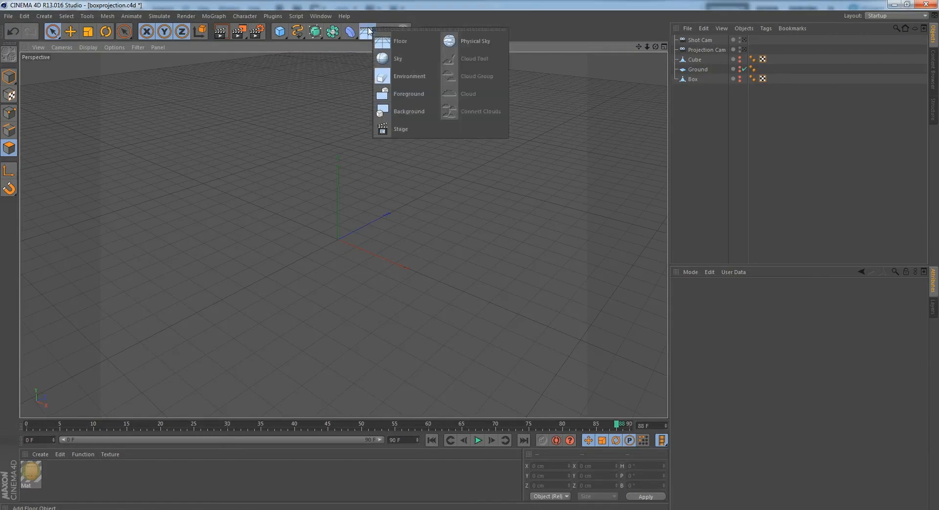
left_click(399, 111)
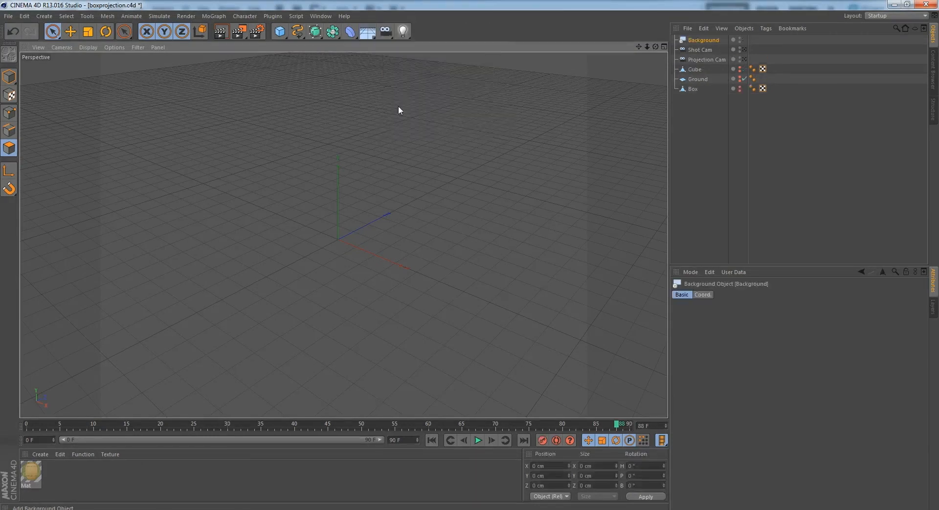
left_click_drag(28, 476, 700, 38)
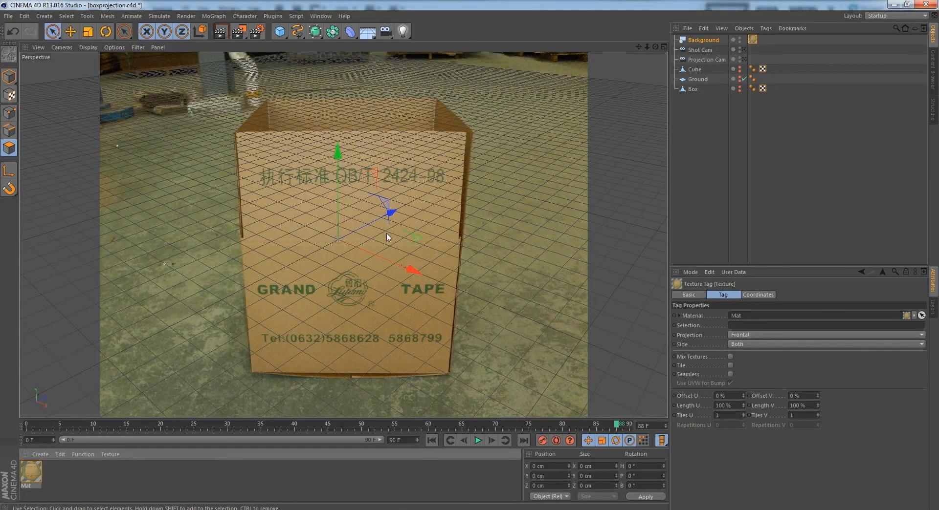
Look through the Projection Cam and add a Protection tag to it.
mouse_move(390, 238)
left_mouse_down("alt")
mouse_move(395, 211)
mouse_move(388, 235)
mouse_move(372, 240)
left_mouse_up("alt")
left_click(743, 59)
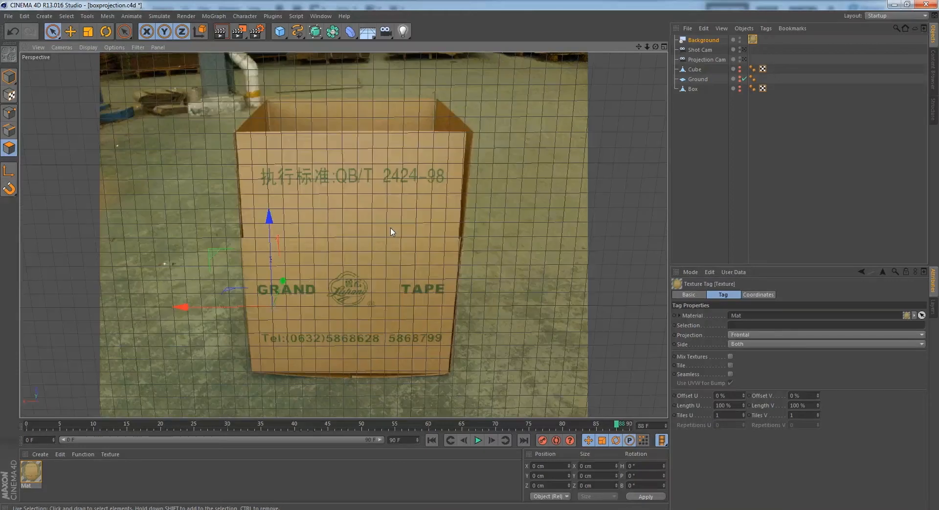
left_click(743, 59)
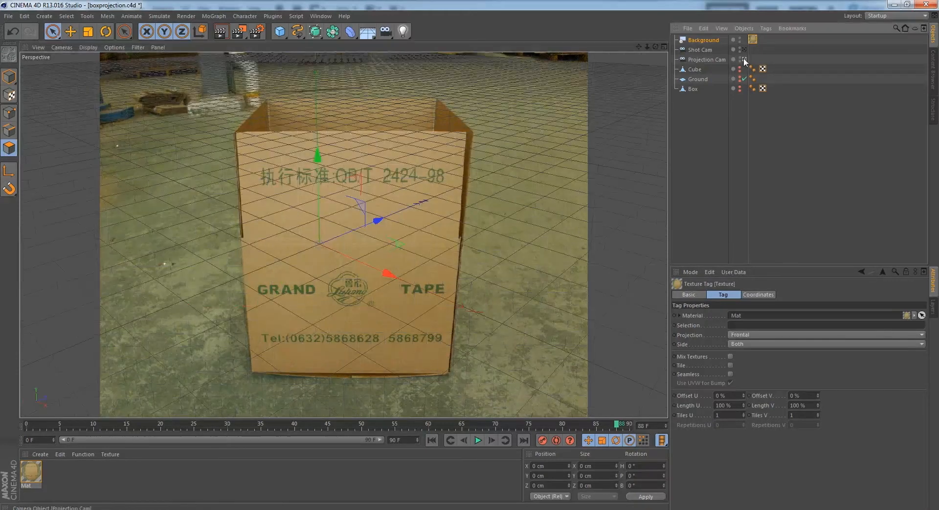
left_click(714, 60)
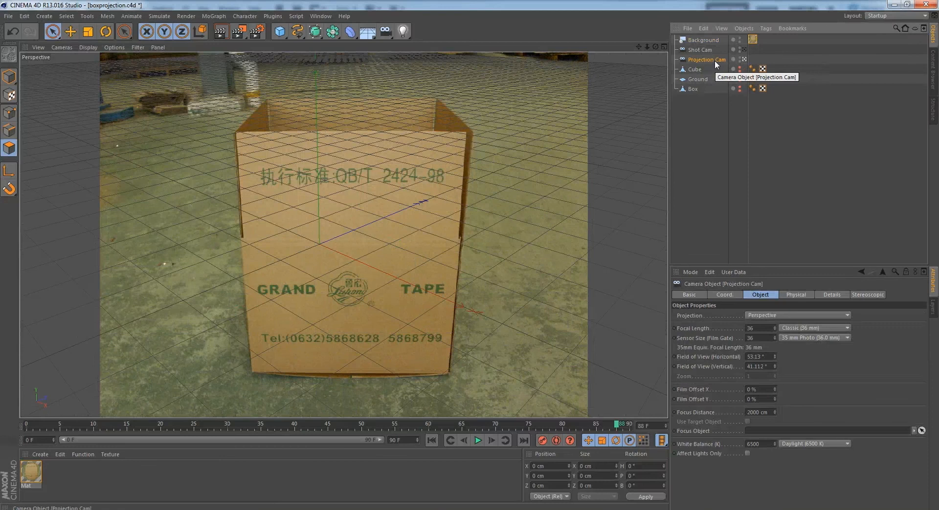
right_click(715, 60)
mouse_move(782, 68)
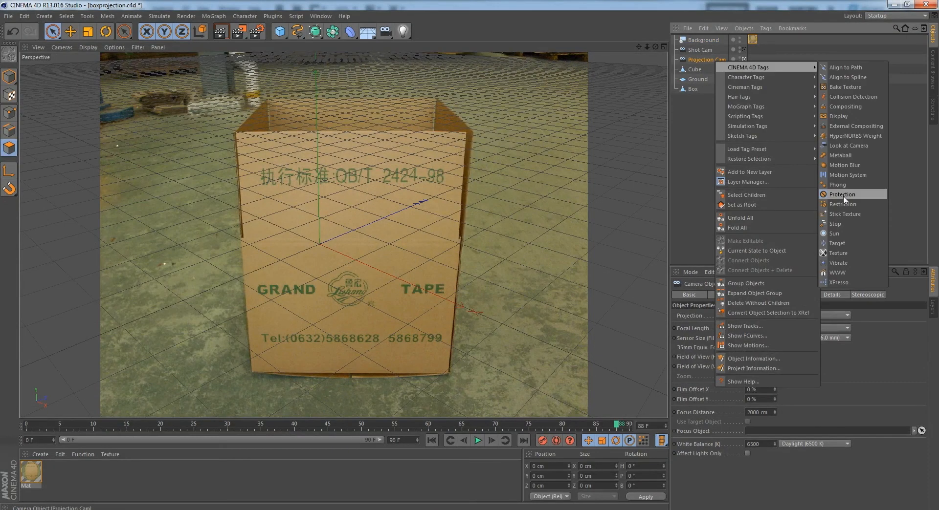
left_click(843, 196)
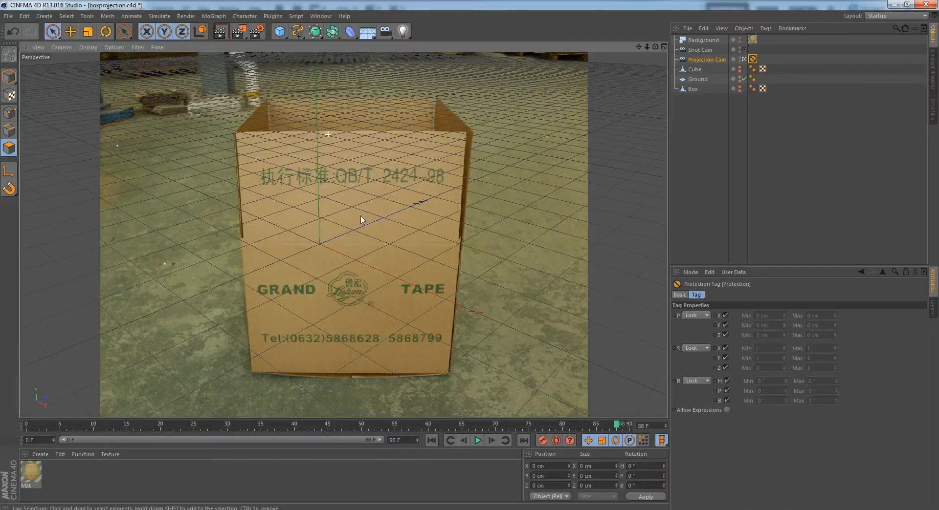
left_click(702, 112)
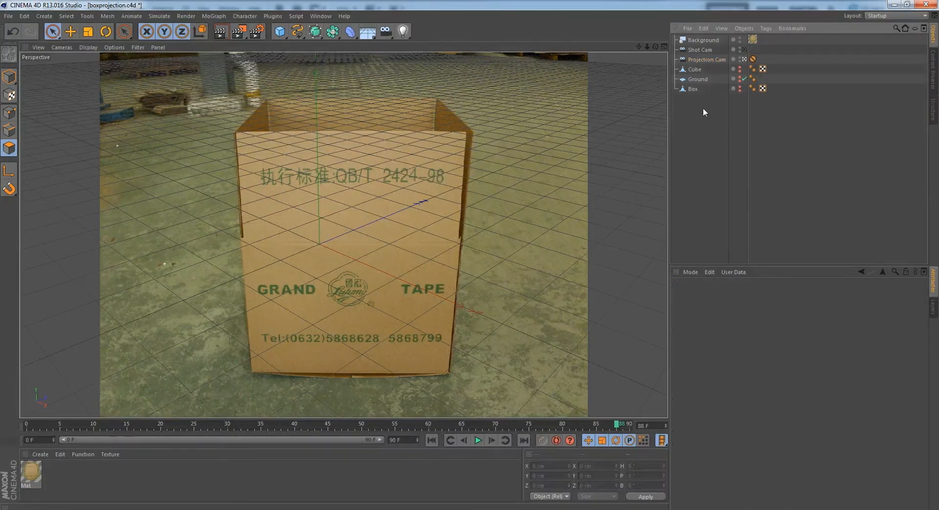
Unhide the Ground object and open a repositioned, enlarged Projection Man window.
left_click(740, 79)
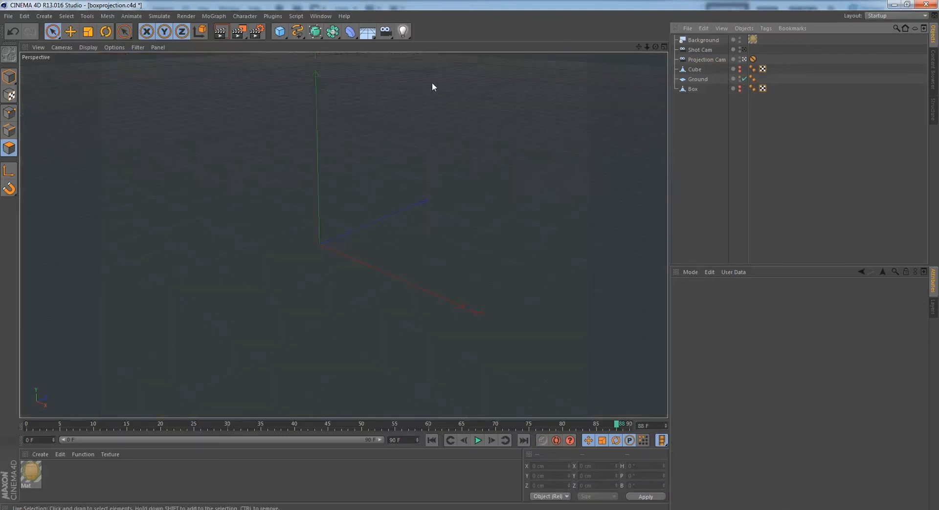
left_click(321, 16)
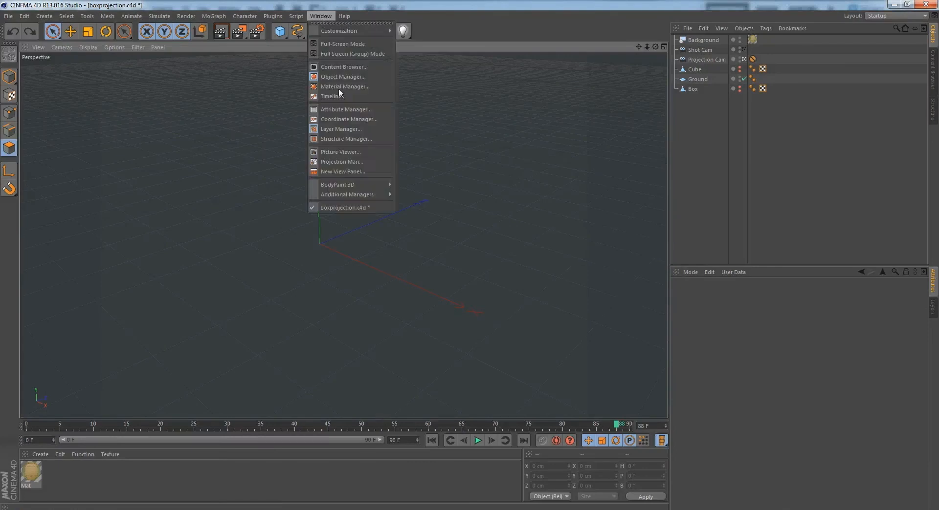
left_click(356, 162)
left_click_drag(597, 162, 569, 118)
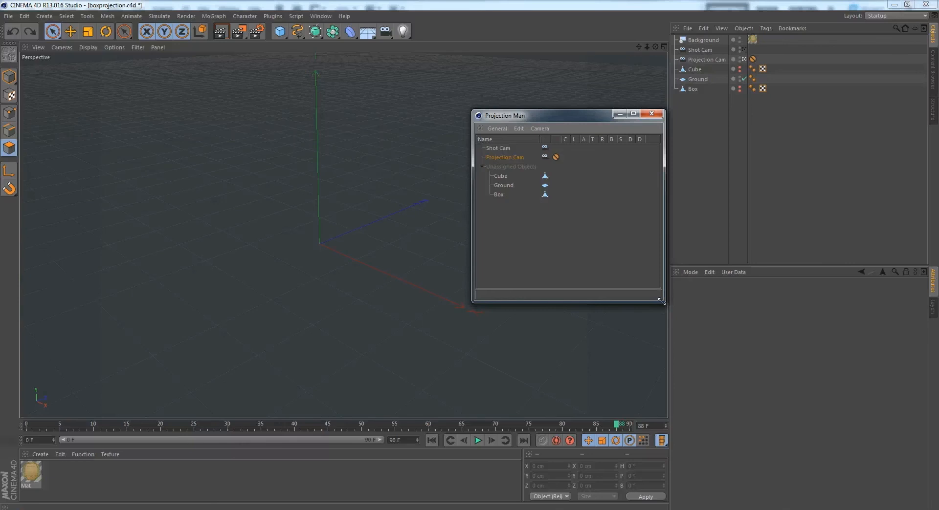
left_click_drag(660, 302, 704, 335)
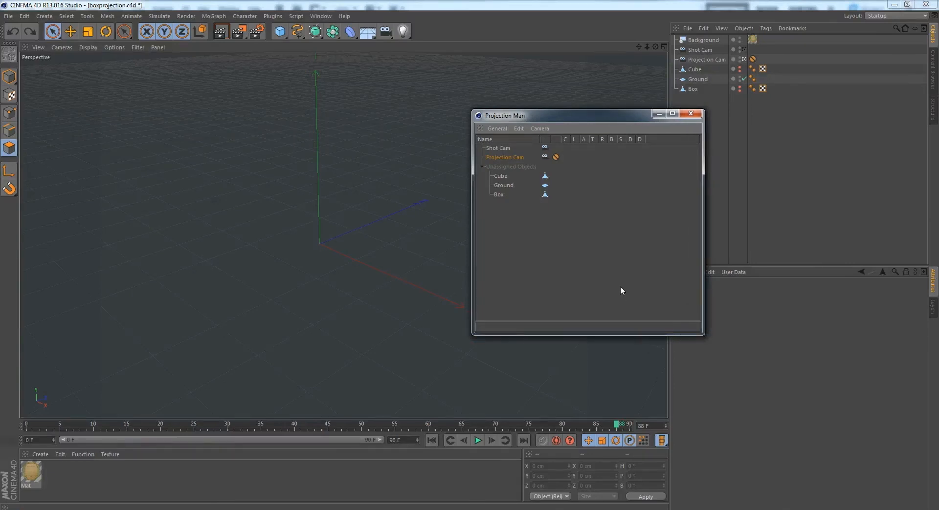
Assign Ground to the Projection Cam in Projection Man, using Box.psd from the Desktop as the image.
left_click(504, 186)
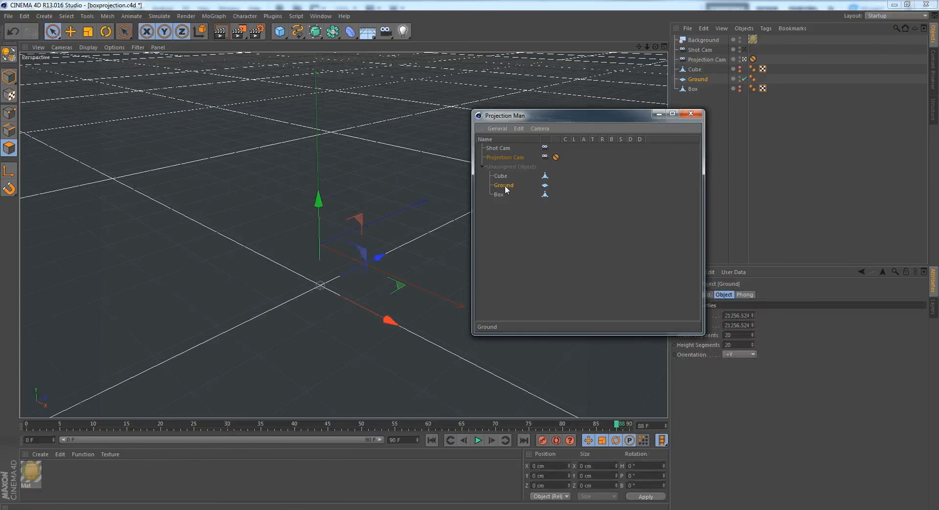
left_click_drag(505, 186, 503, 161)
left_click(510, 164)
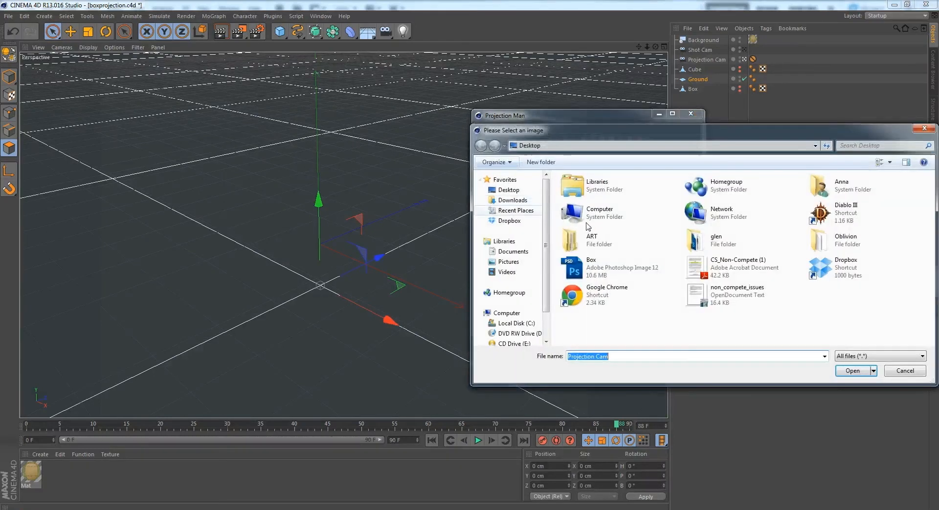
left_click(588, 270)
left_click(852, 371)
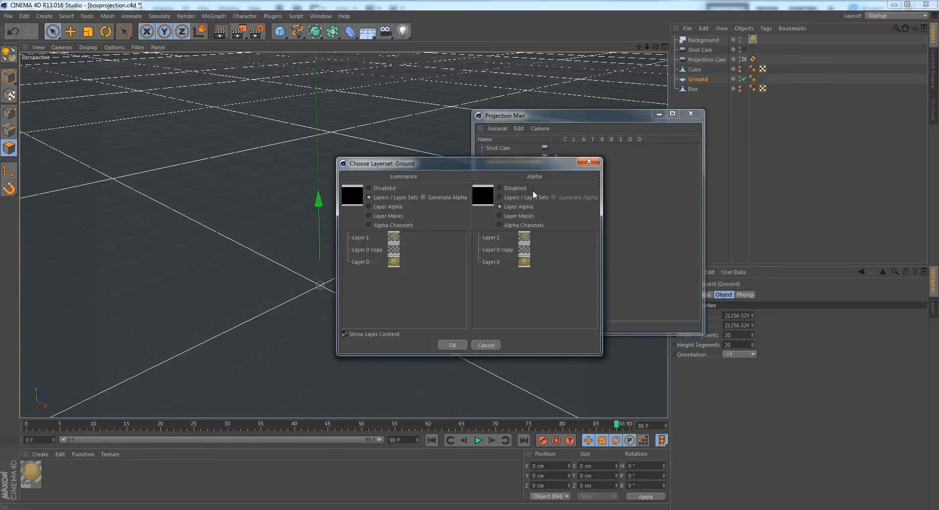
Use Layer 1, Layer 0 copy and Layer 0 for Ground's luminance and disable its alpha.
left_click(392, 237)
left_click(395, 260, "shift")
left_click(509, 189)
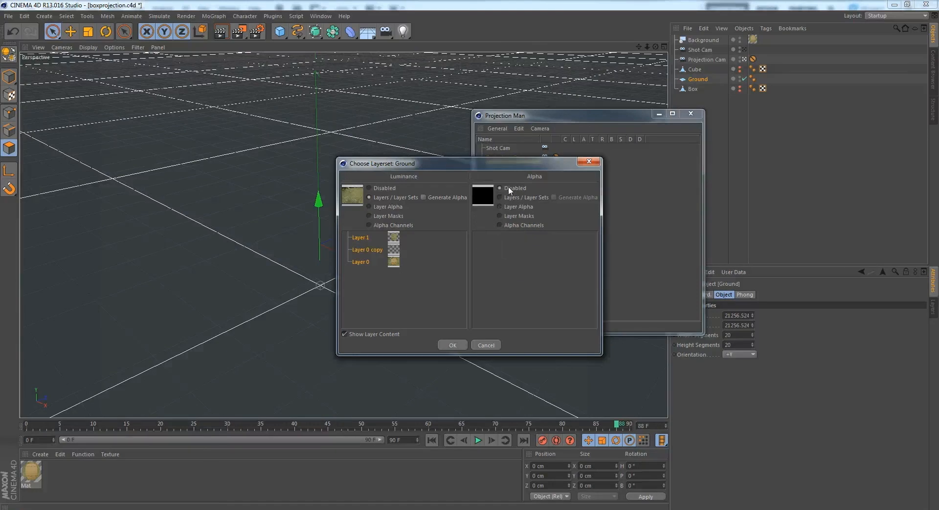
left_click(453, 347)
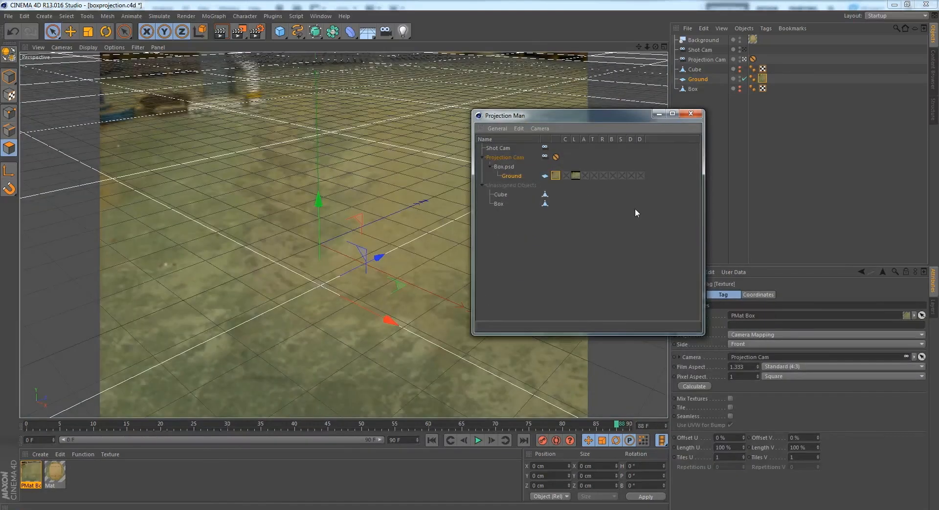
Move the Projection Man window off the viewport image and hide the viewport grid.
left_click_drag(634, 160, 638, 163)
left_click(693, 119)
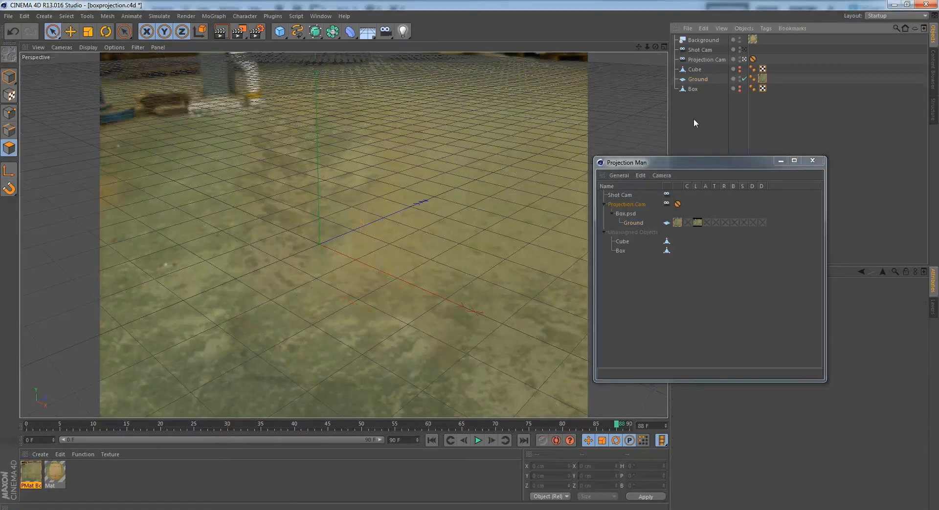
left_click(113, 46)
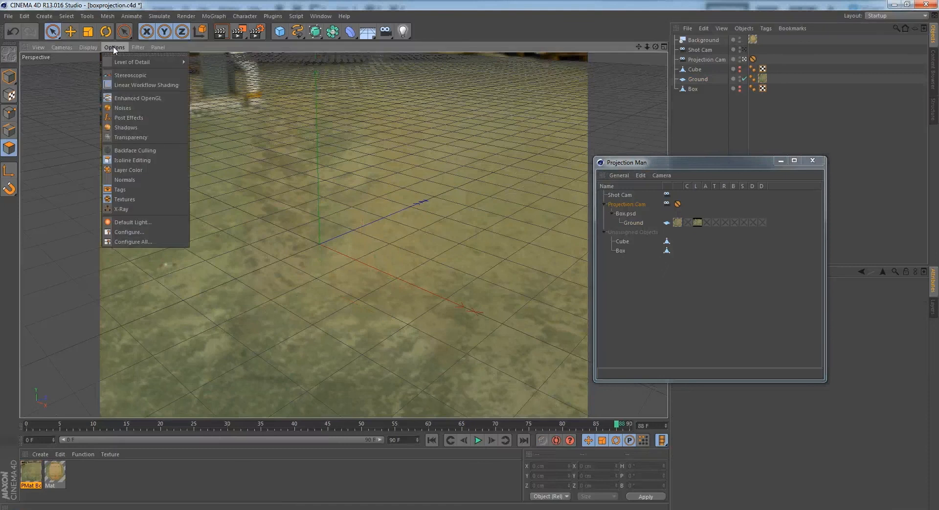
mouse_move(137, 47)
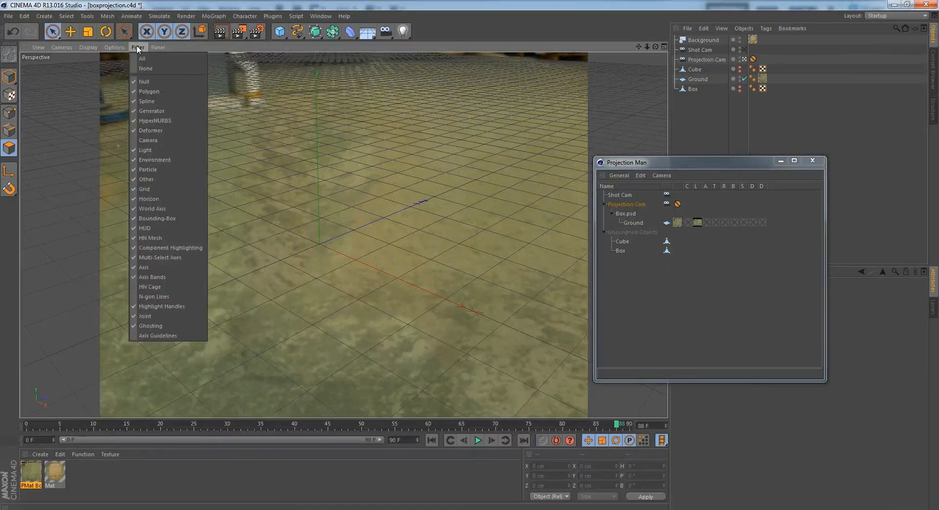
left_click(145, 189)
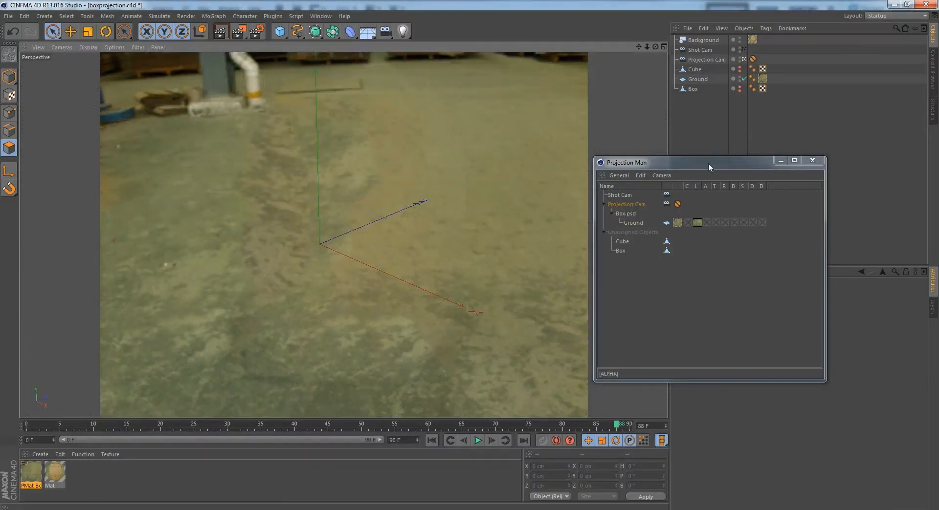
Unhide the Box object and project Box.psd onto it with Layer 0 as luminance and alpha disabled.
left_click_drag(708, 163, 728, 224)
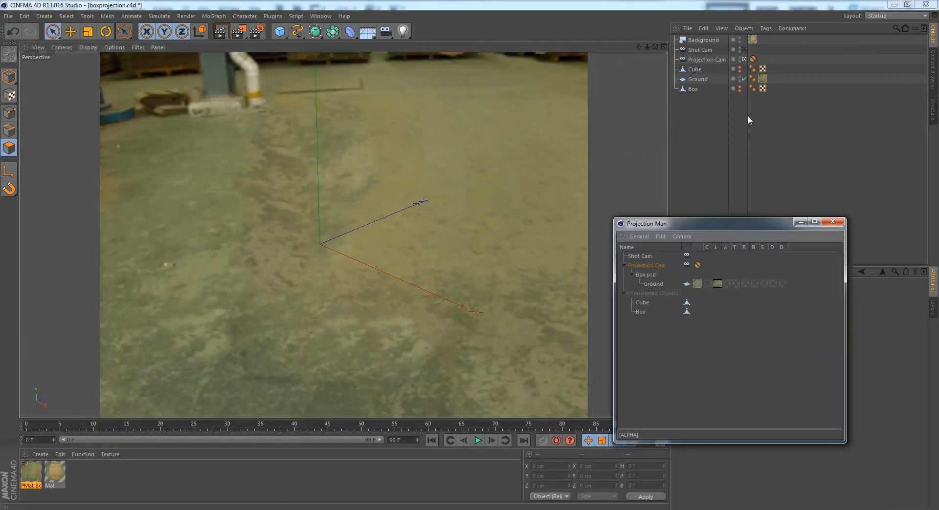
left_click(739, 88)
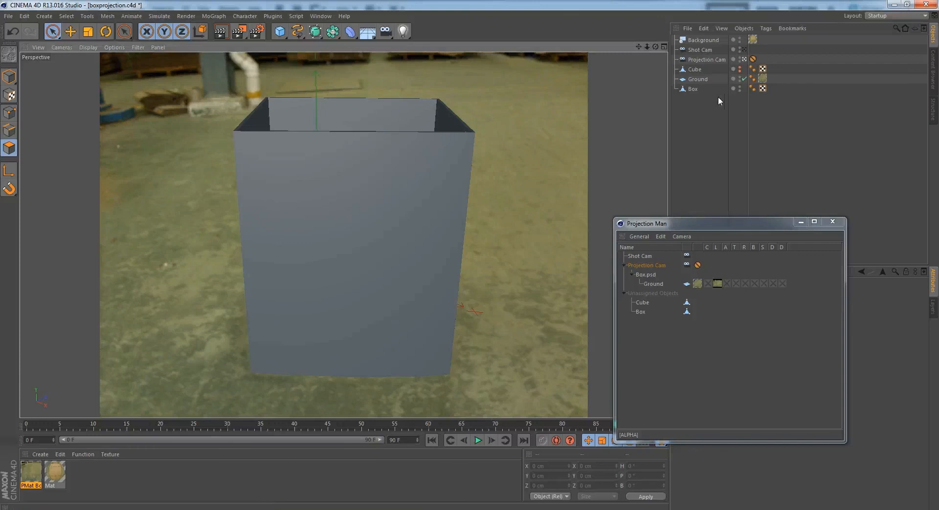
left_click(692, 89)
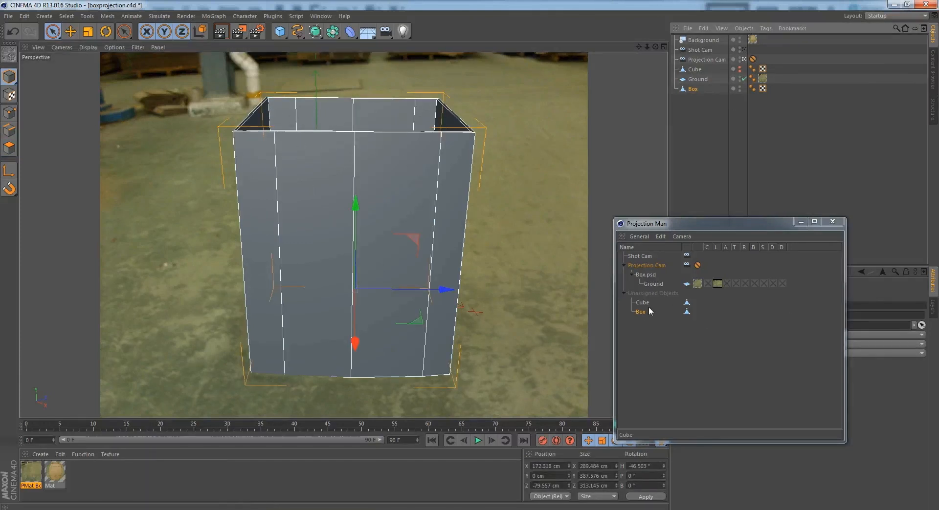
left_click_drag(640, 313, 651, 278)
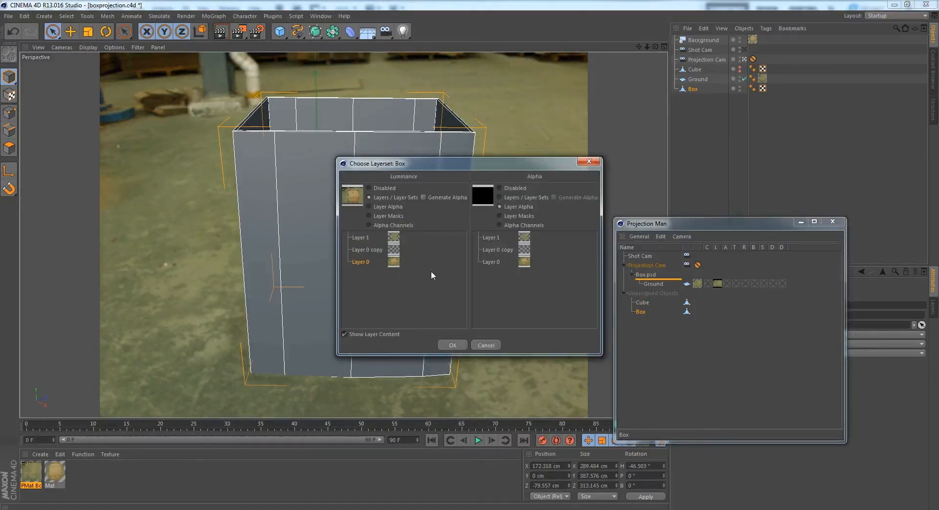
left_click(502, 187)
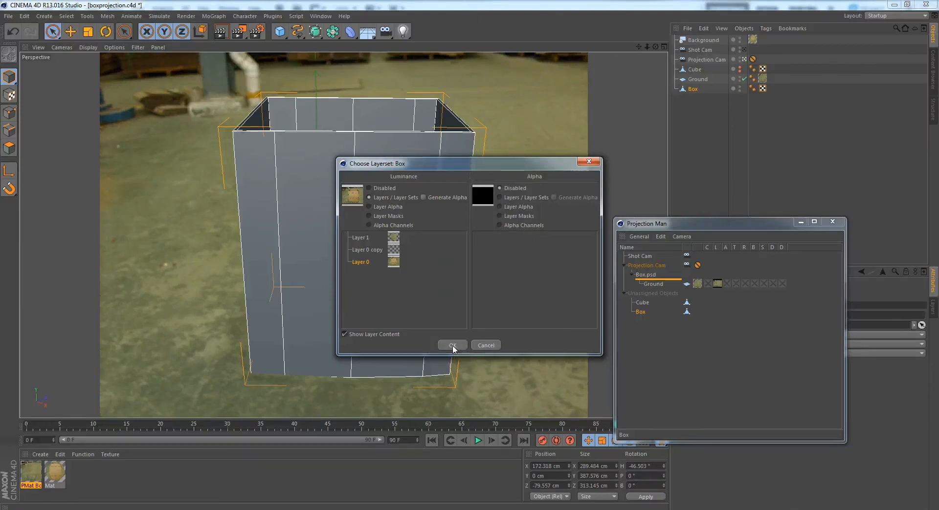
left_click(452, 346)
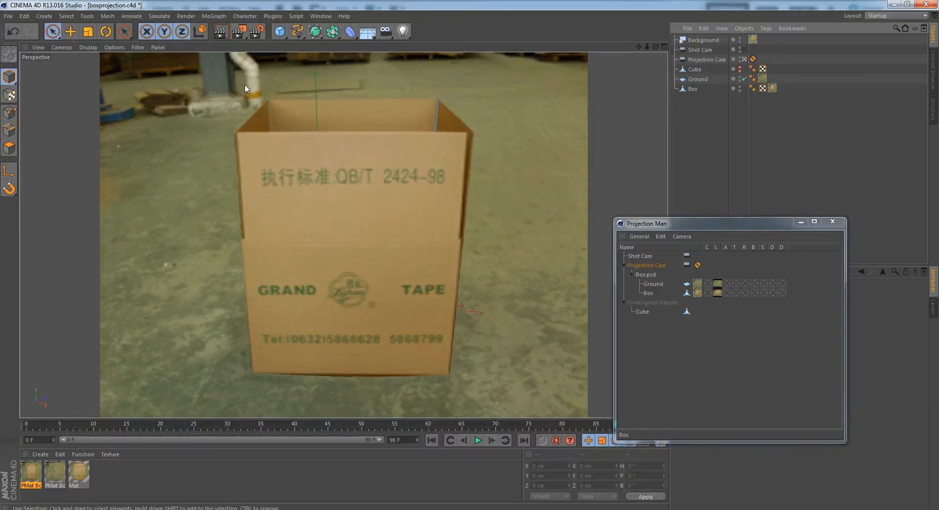
Unhide the Cube object and project Box.psd onto it, using Layer 0 copy for both luminance and layer alpha.
left_click(740, 69)
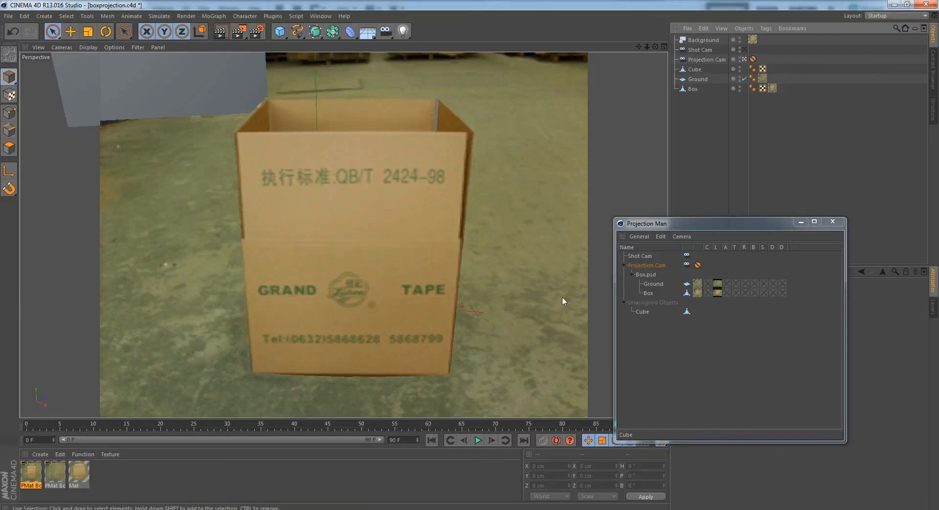
left_click_drag(640, 311, 645, 272)
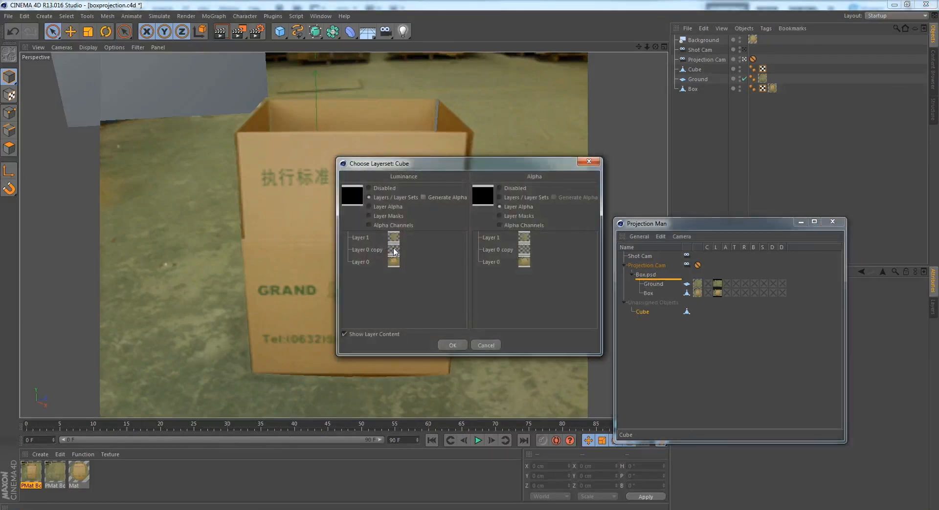
left_click(394, 251)
left_click(487, 250)
left_click(453, 345)
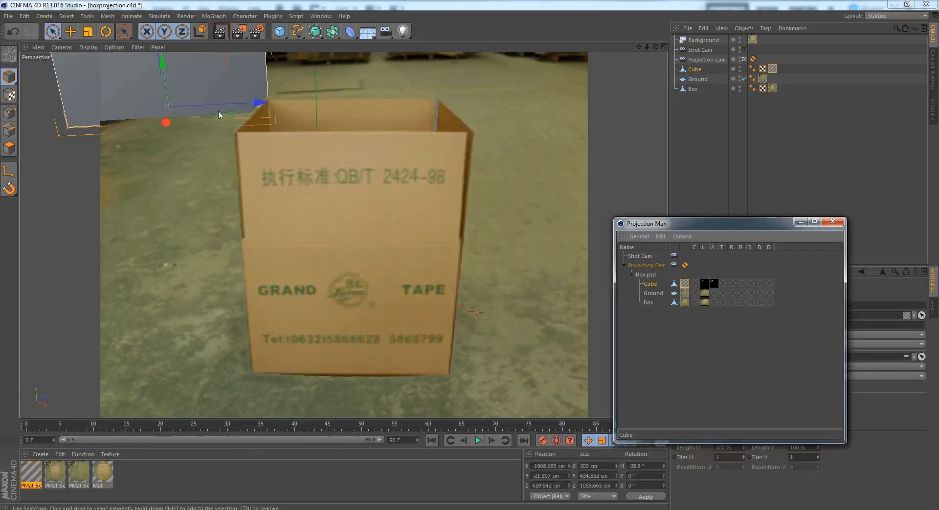
Set the Side option of the Cube's projected texture tag to Both.
left_click(772, 69)
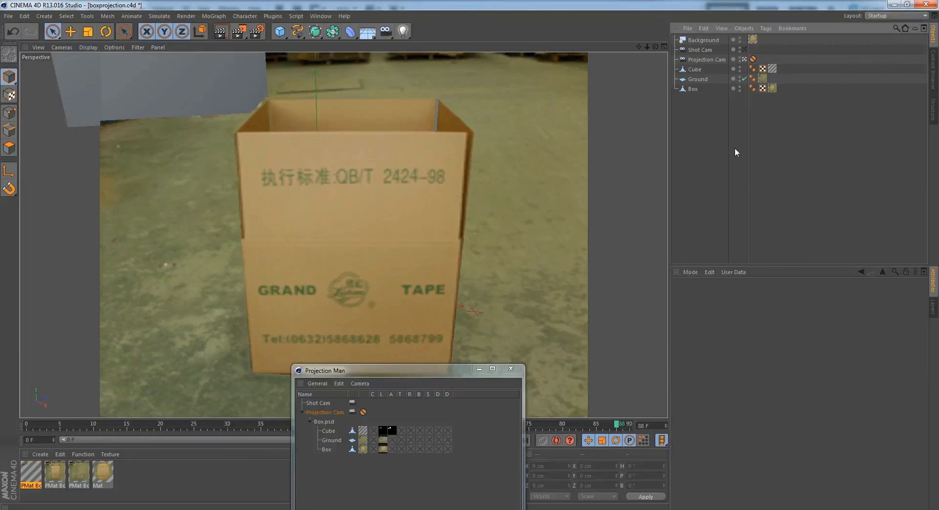
left_click(773, 68)
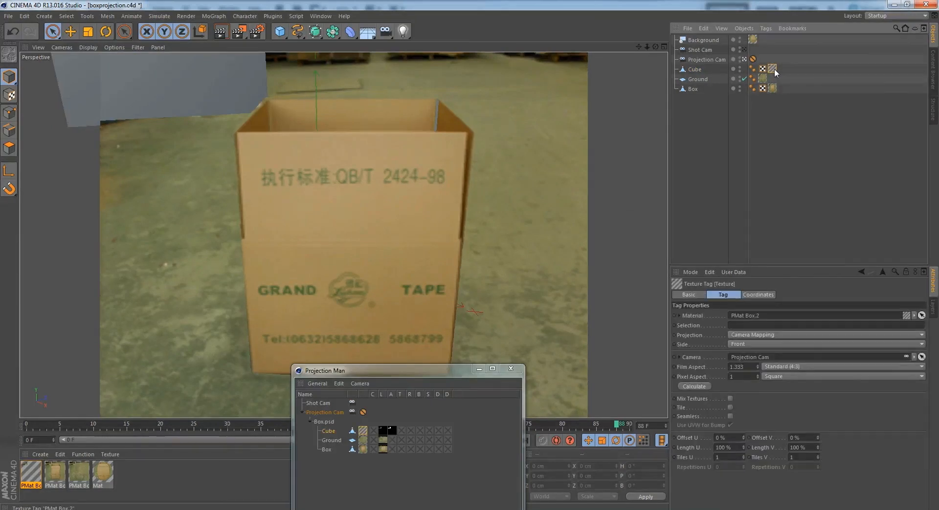
left_click(729, 344)
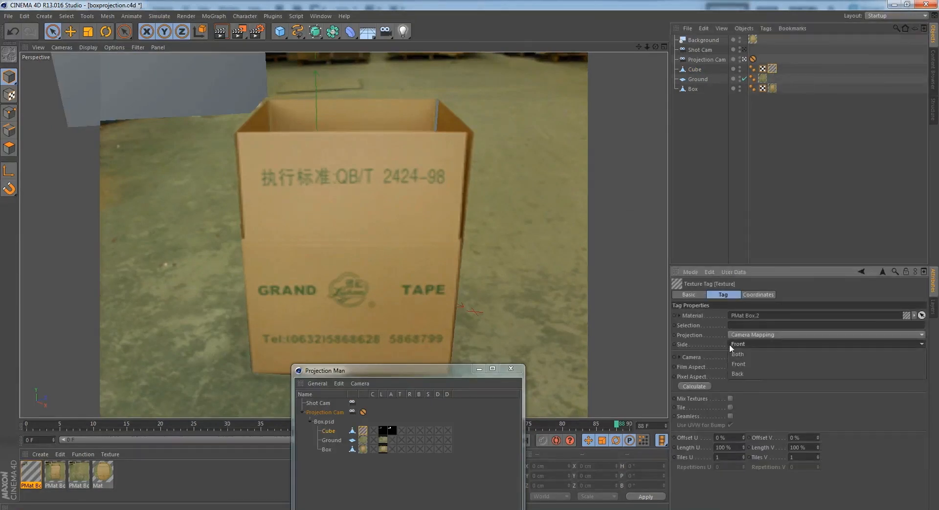
left_click(740, 354)
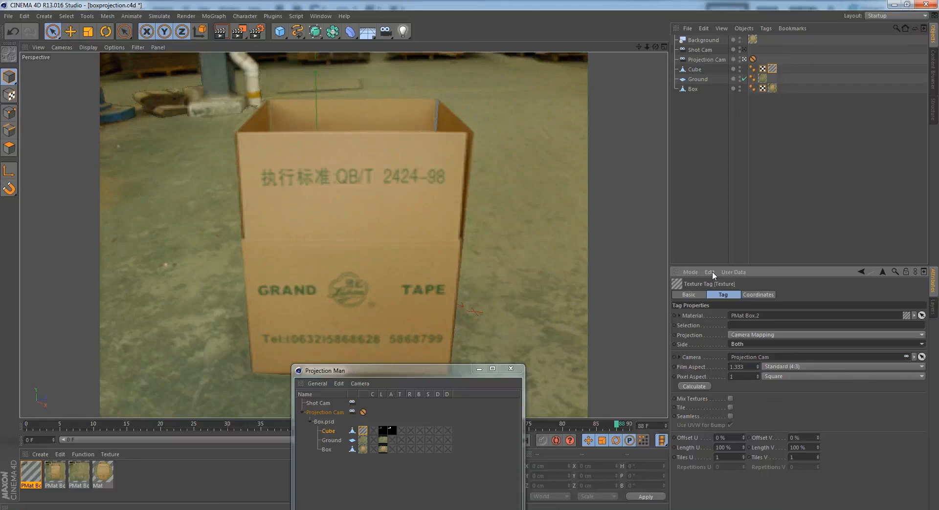
Close Projection Man and preview the projected scene through the Shot Cam by scrubbing the timeline forward and back to frame 25.
left_click(511, 369)
left_click(699, 49)
left_click(28, 430)
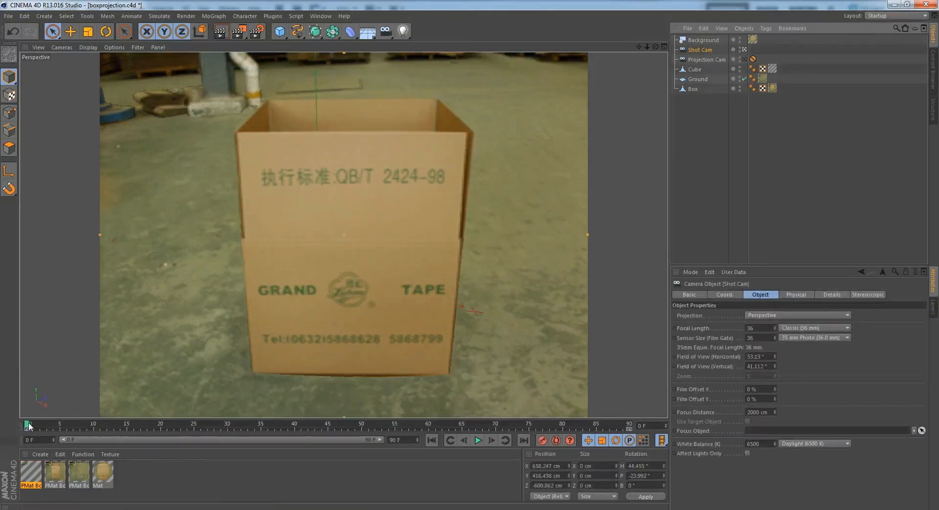
left_click_drag(28, 431, 492, 377)
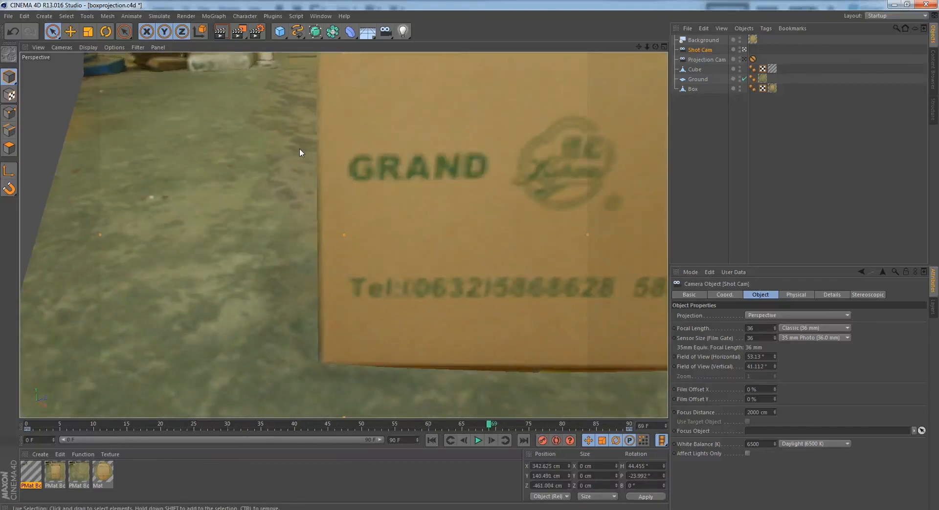
left_click_drag(492, 425, 194, 420)
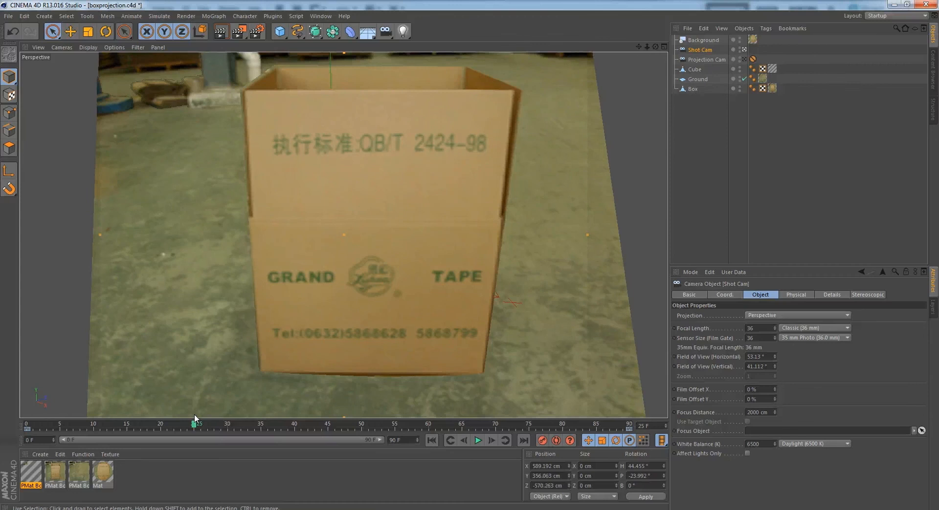
Leave the Shot Cam view and hide the Background object in both the viewport and the render.
left_click(744, 51)
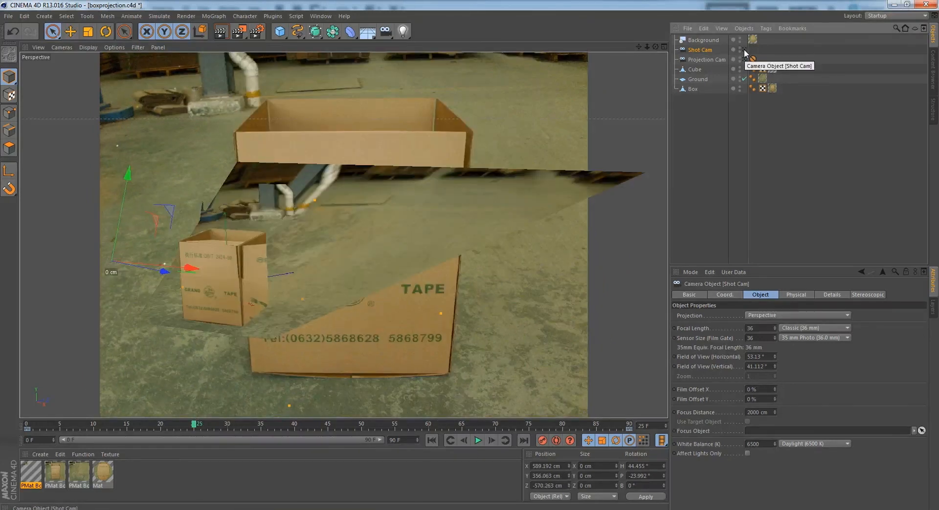
left_click(739, 39)
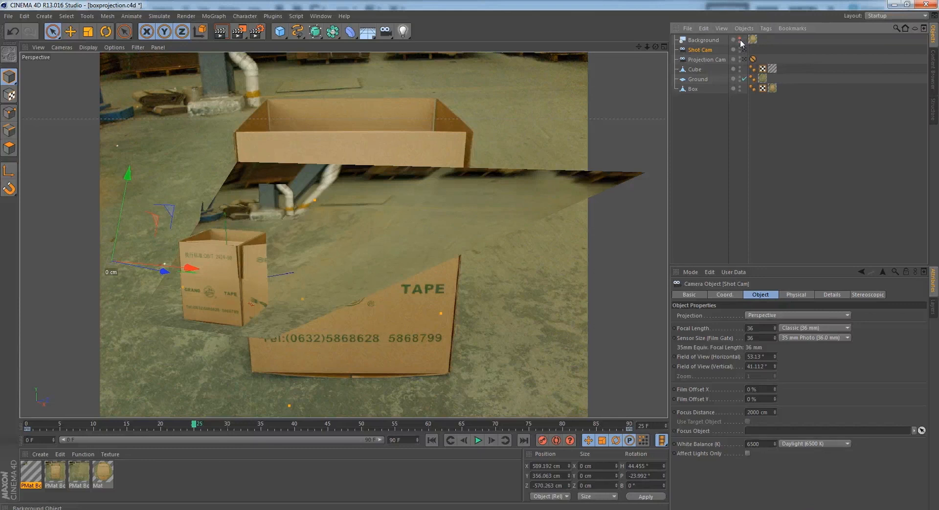
left_click(739, 39)
Examine the camera projection on the box, ground and cube from several angles around the Projection Cam.
left_click_drag(268, 281, 303, 274, "alt")
left_click(709, 58)
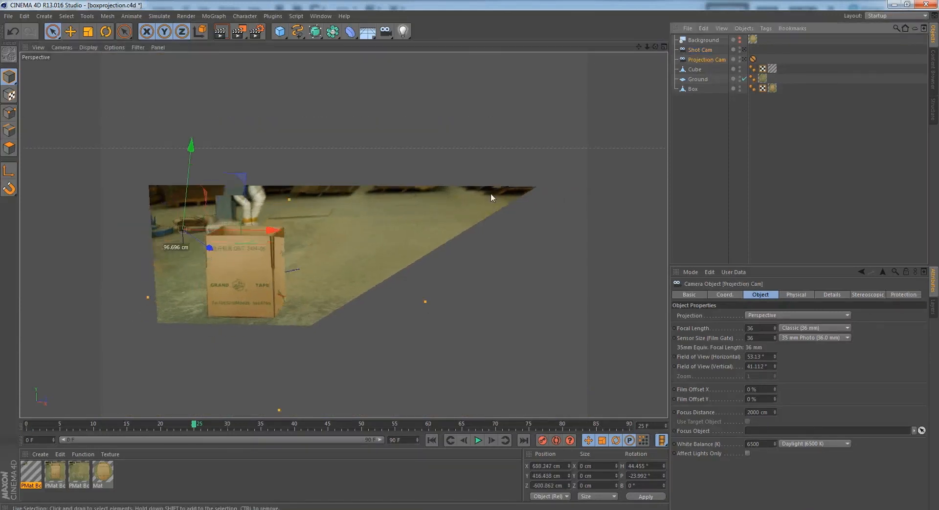
left_click_drag(491, 192, 94, 290, "alt")
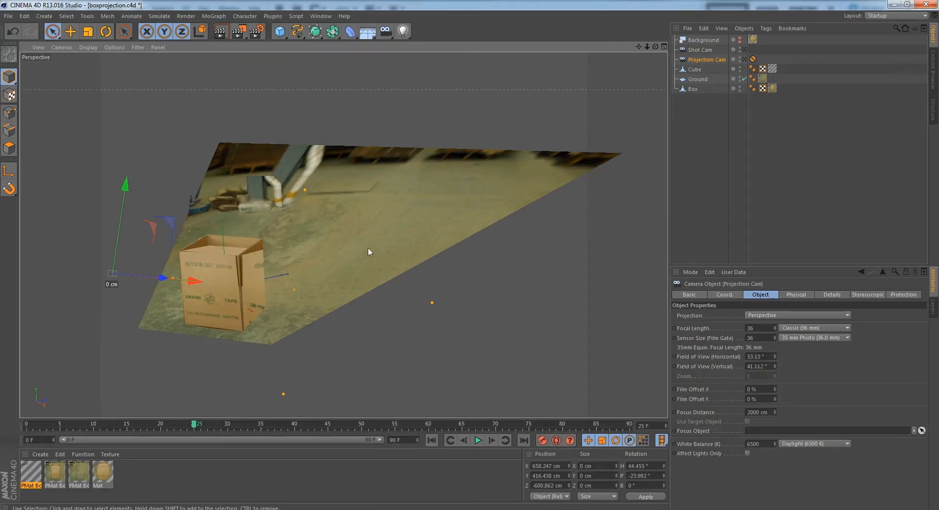
left_click_drag(442, 235, 340, 181, "alt")
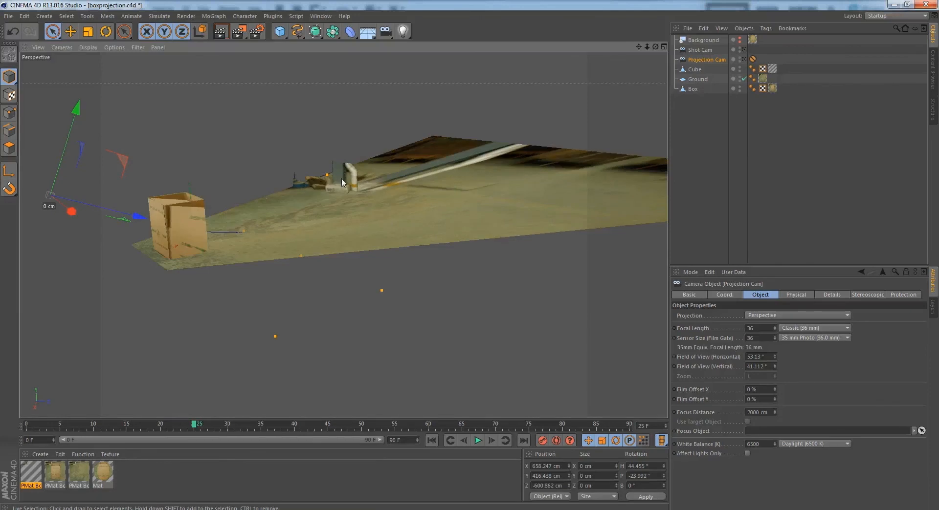
left_click_drag(347, 235, 491, 230, "alt")
key("ctrl+shift+z")
key("ctrl+shift+z")
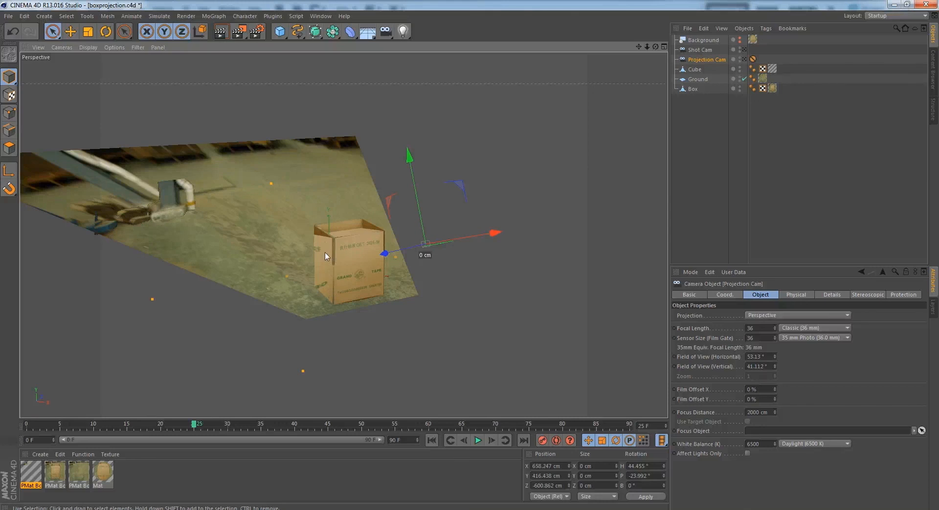
Return to the Shot Cam view and render the animation to the Picture Viewer without saving it to a file.
left_click(744, 59)
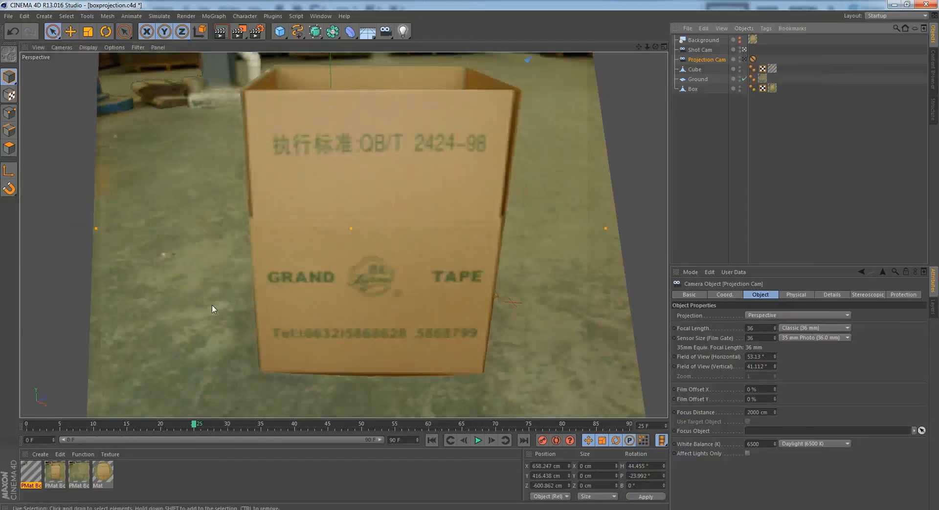
key("shift+r")
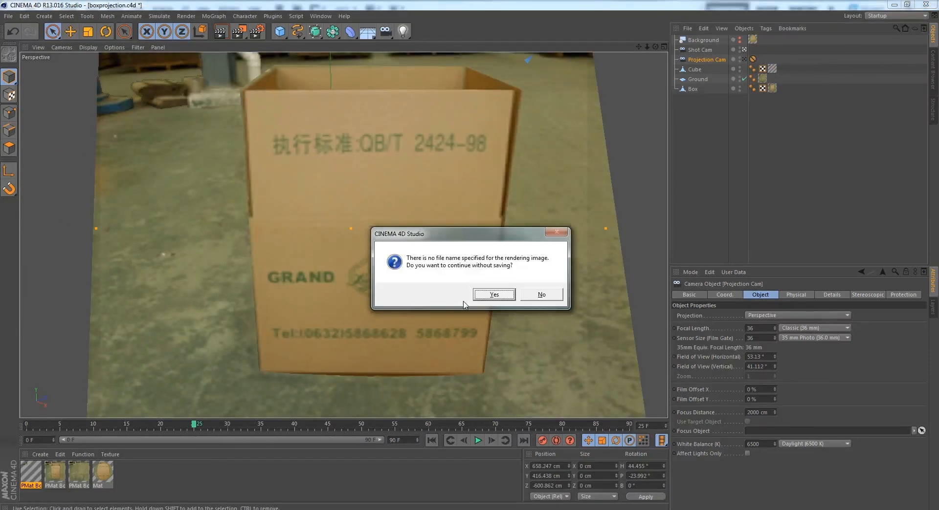
left_click(494, 295)
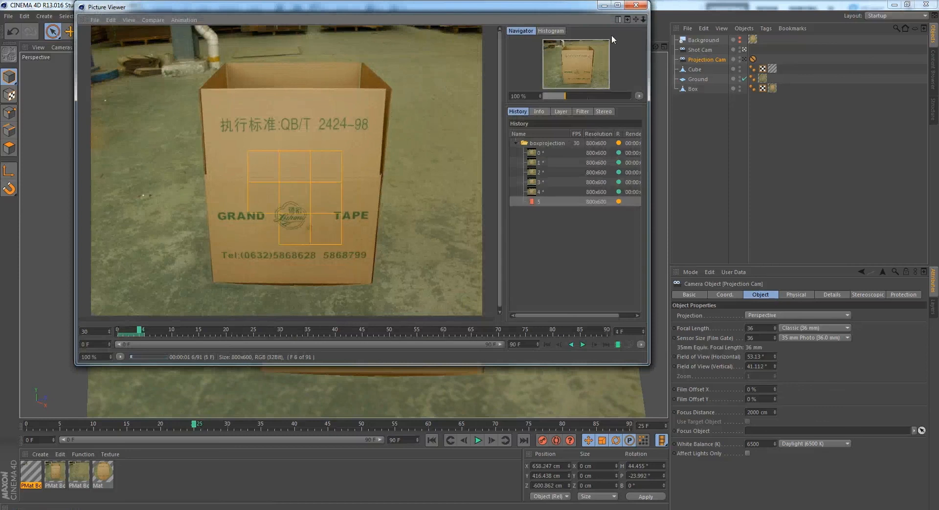
Maximize the Picture Viewer, enlarge the render to 125%, and review the rendered animation before returning to its first frame.
left_click(617, 4)
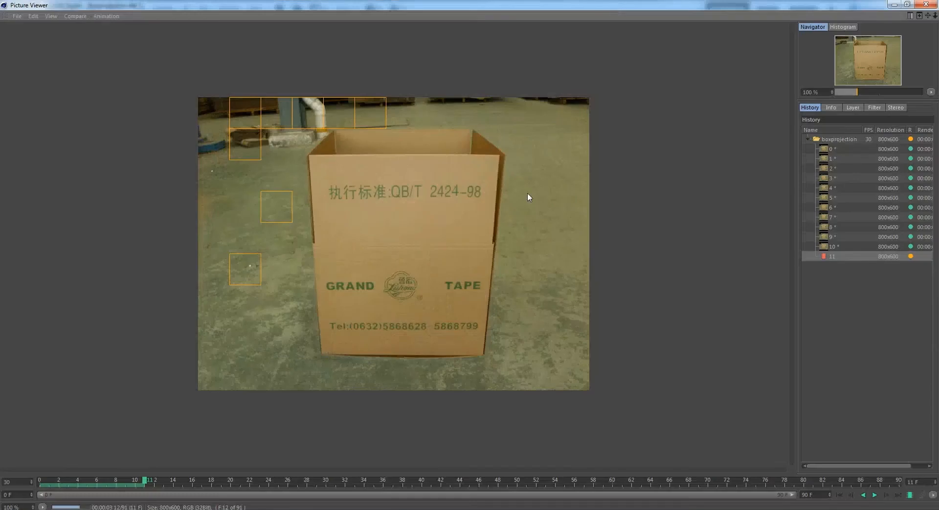
scroll(407, 281, "up", 1)
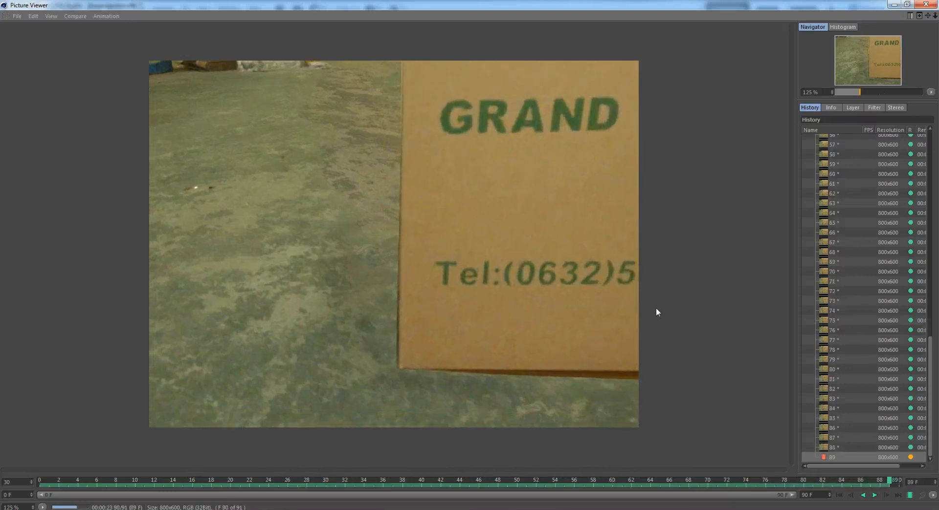
left_click(909, 496)
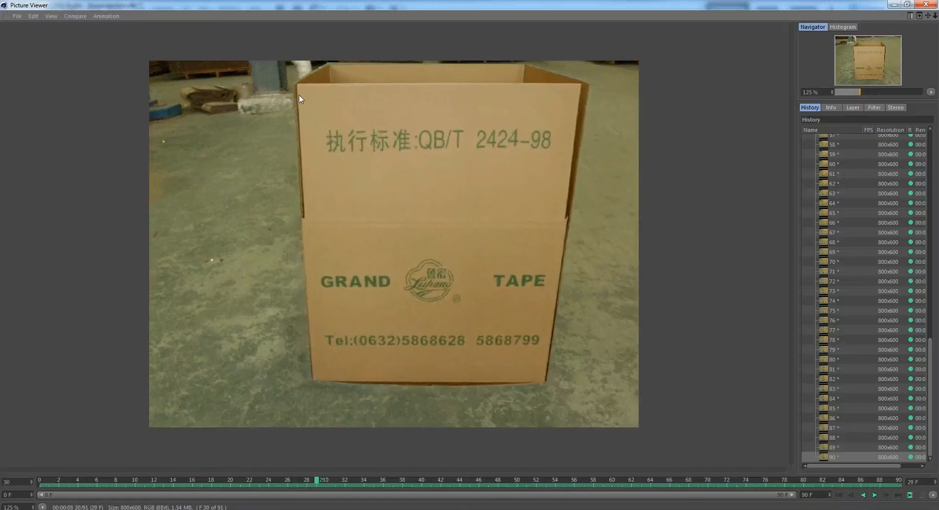
key("shift+f")
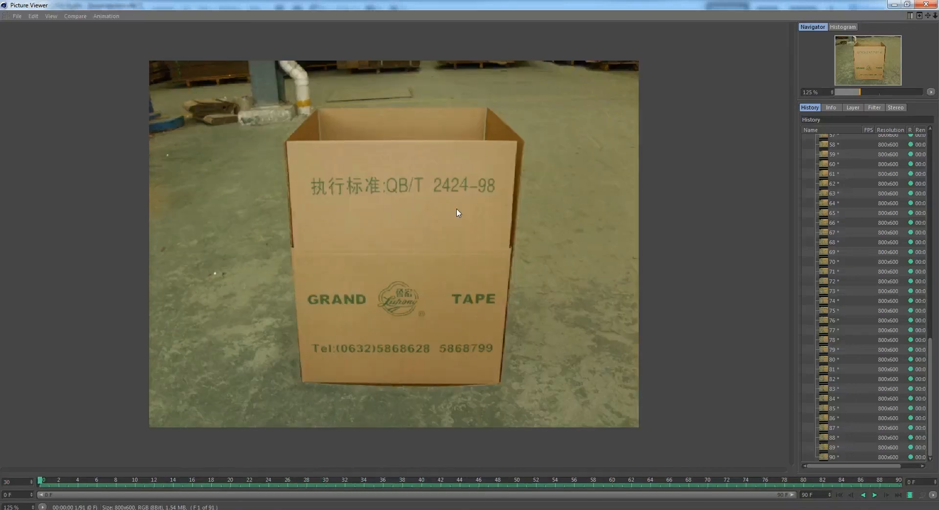